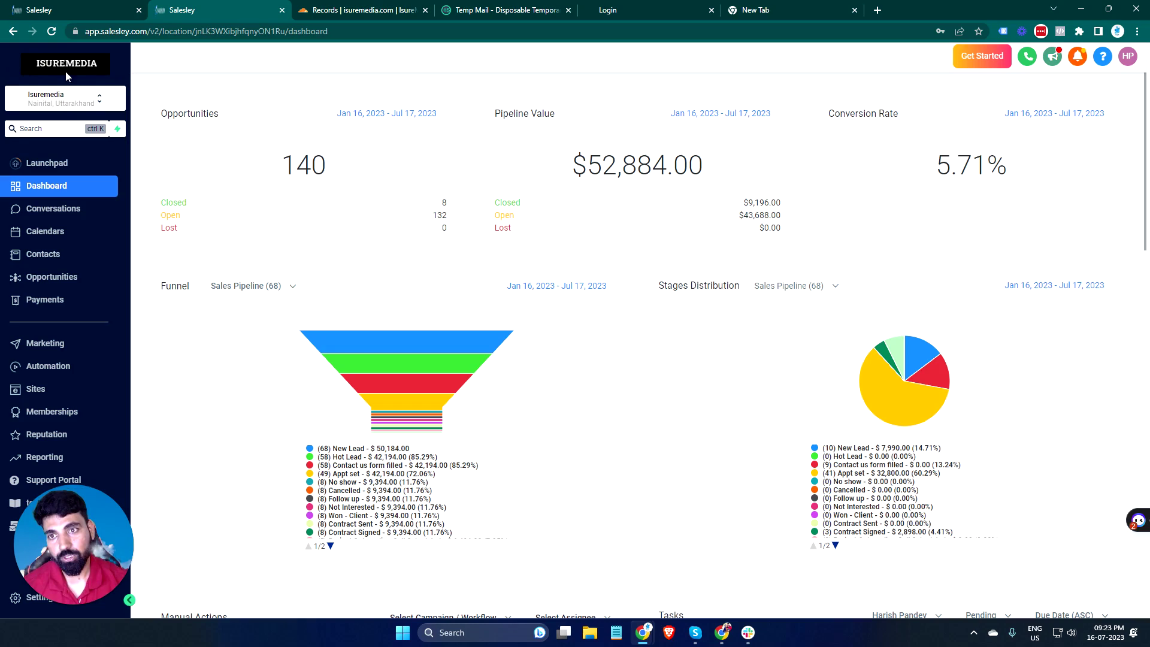
Switch from the sub-account to the Agency View and open the agency Settings
click(89, 101)
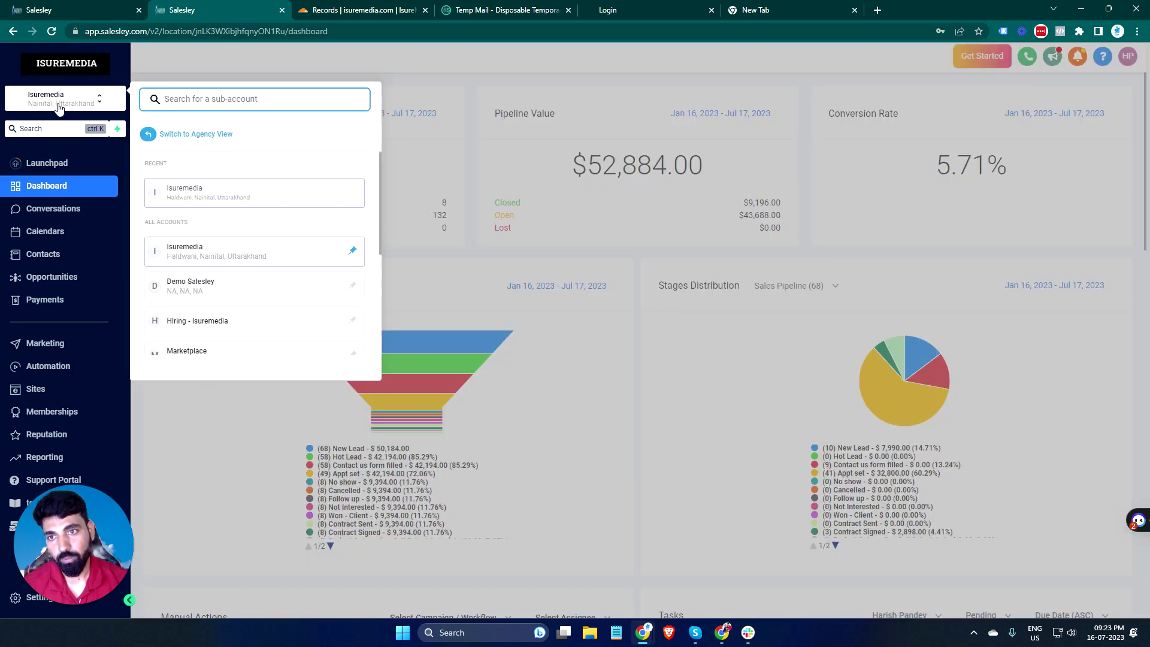
click(184, 136)
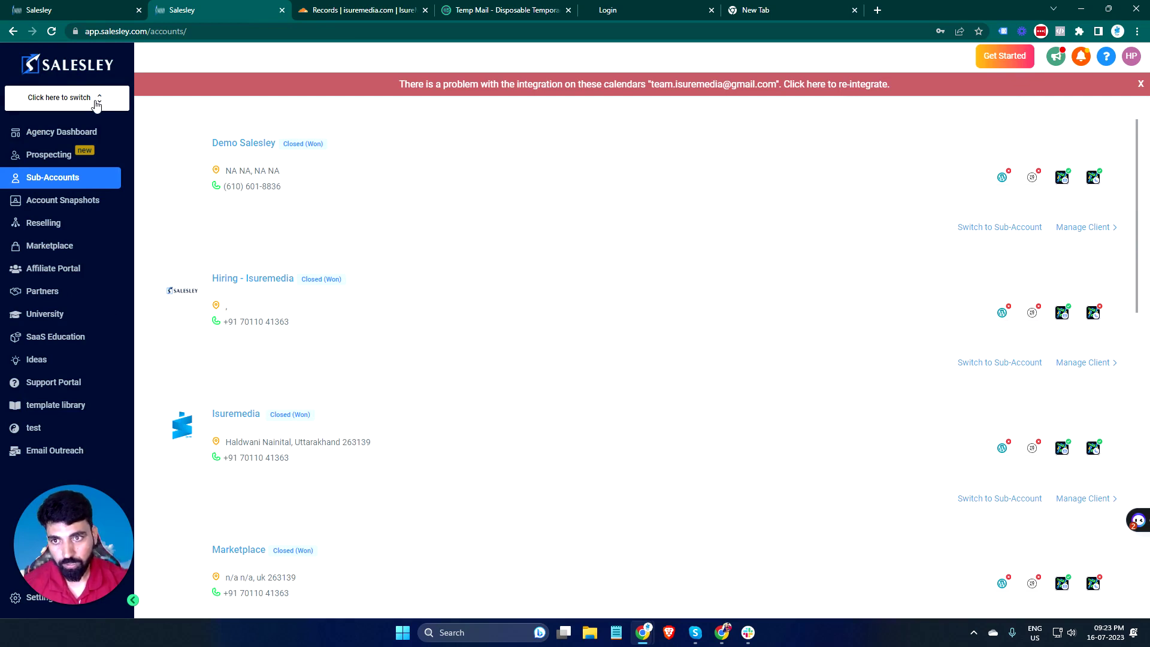
click(70, 133)
click(90, 98)
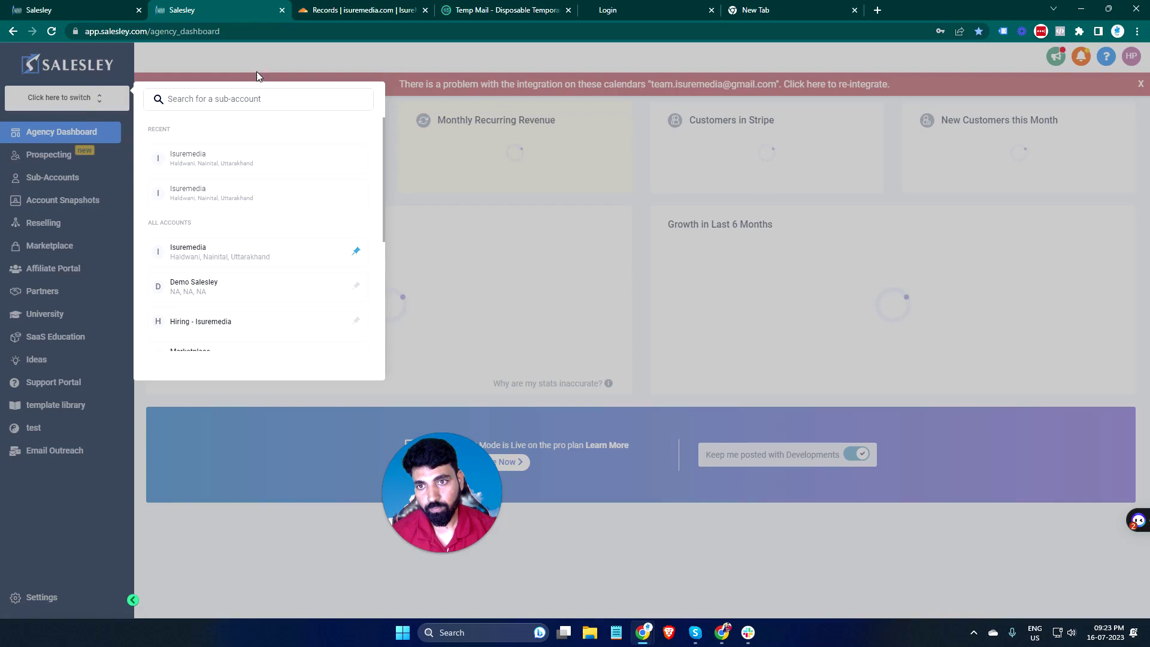
click(416, 62)
Open Company settings and select the custom JS script through the first logo URL
click(38, 597)
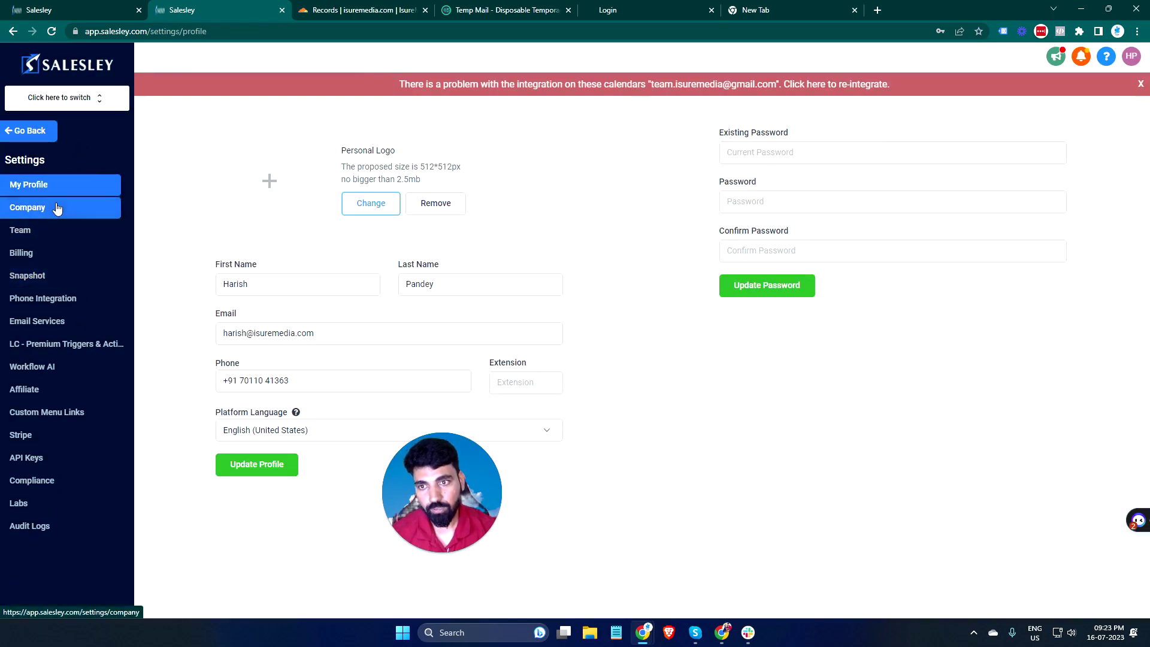
click(57, 211)
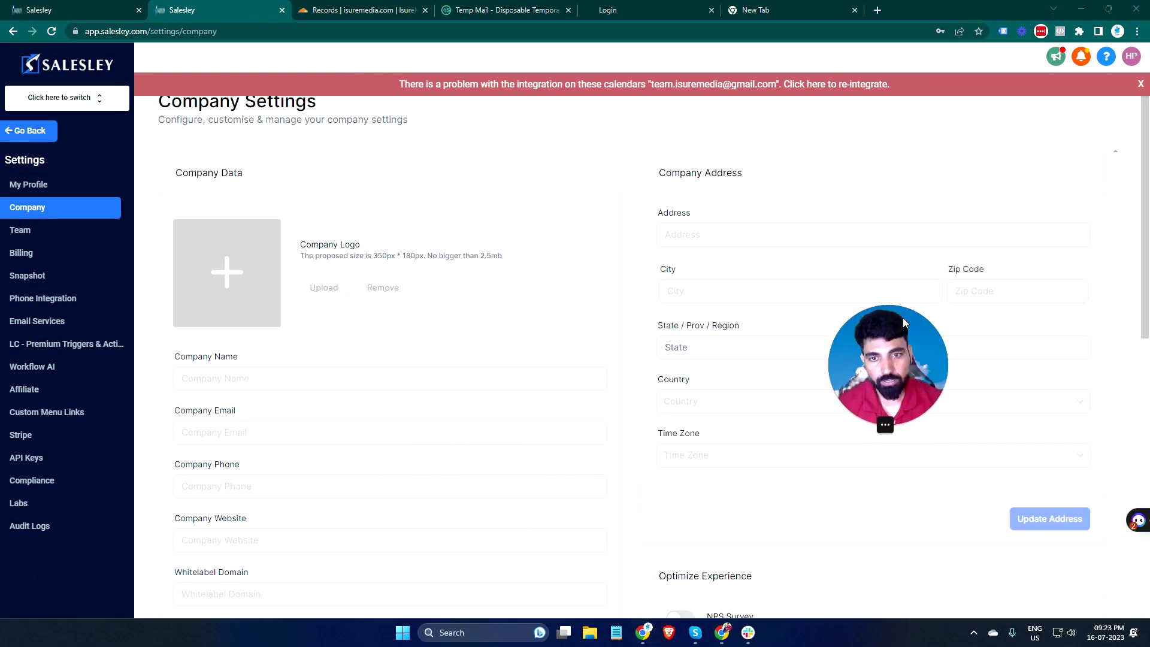
scroll(373, 360, down, 5)
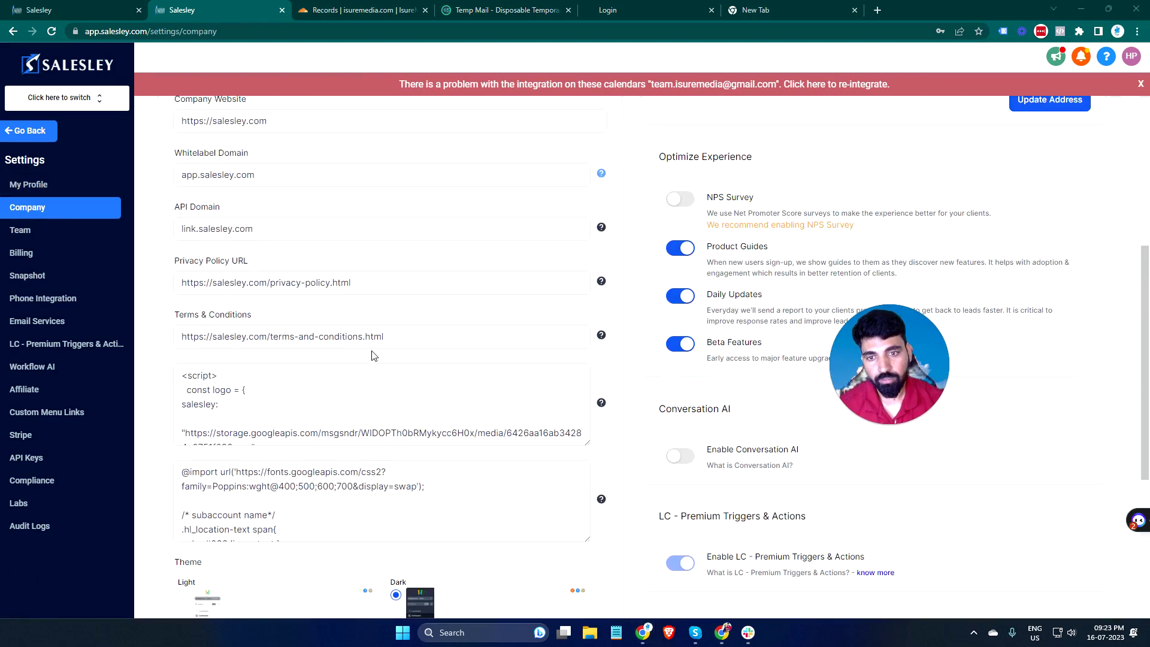
drag(586, 442, 585, 518)
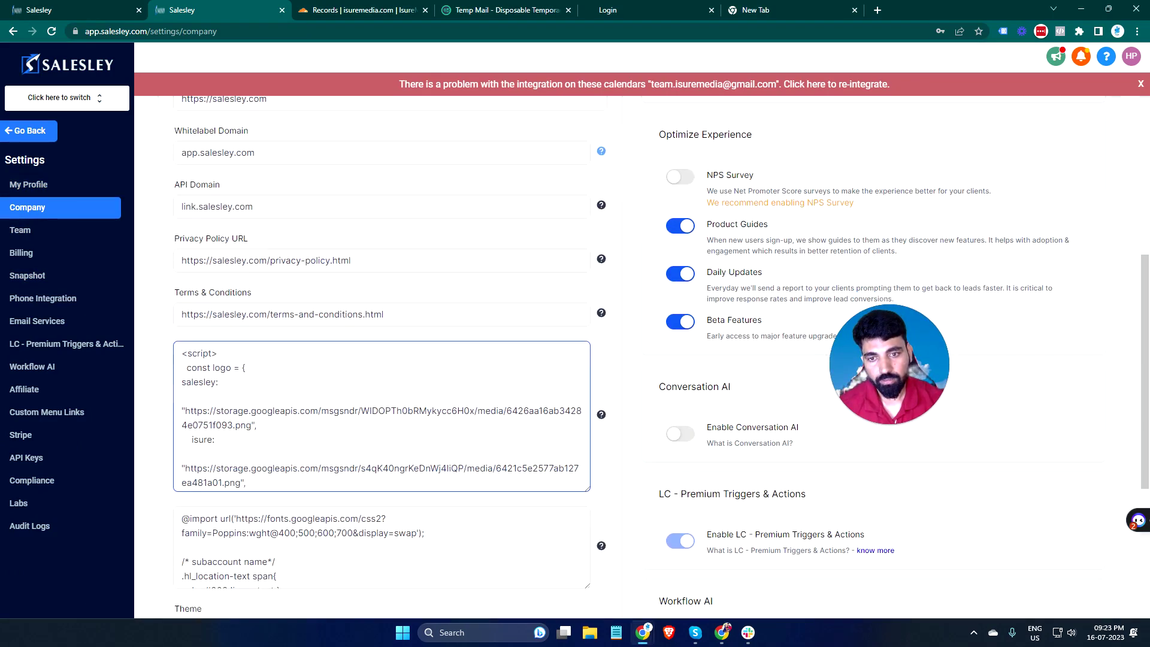
scroll(586, 518, down, 4)
scroll(382, 360, up, 1)
scroll(382, 359, up, 1)
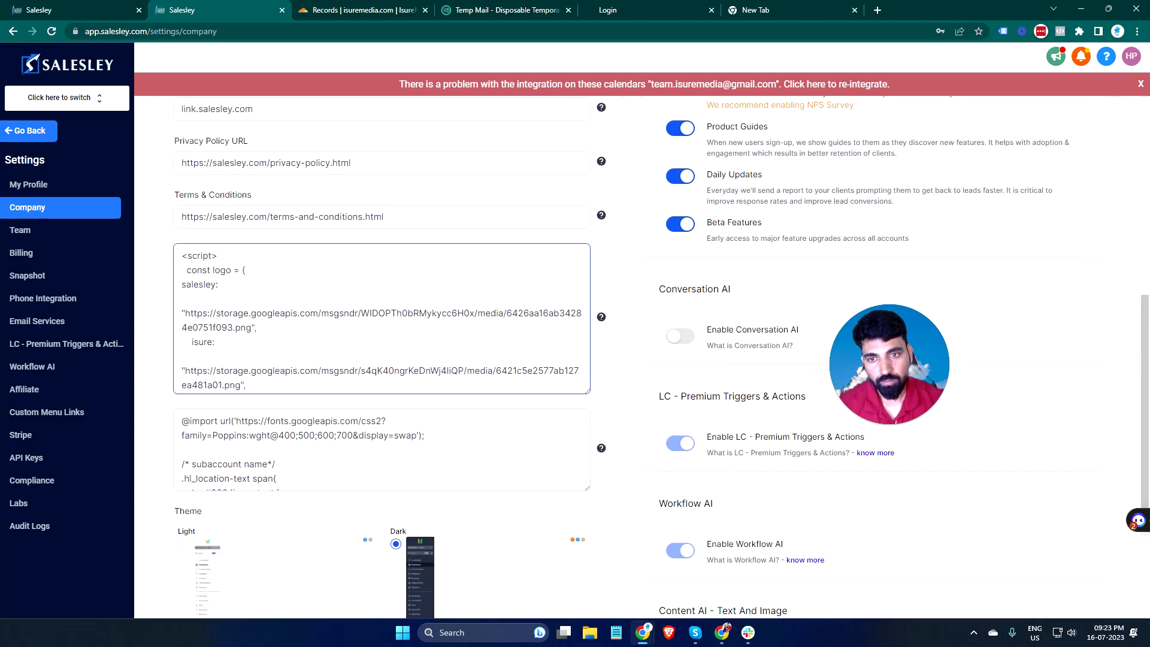
drag(259, 327, 164, 247)
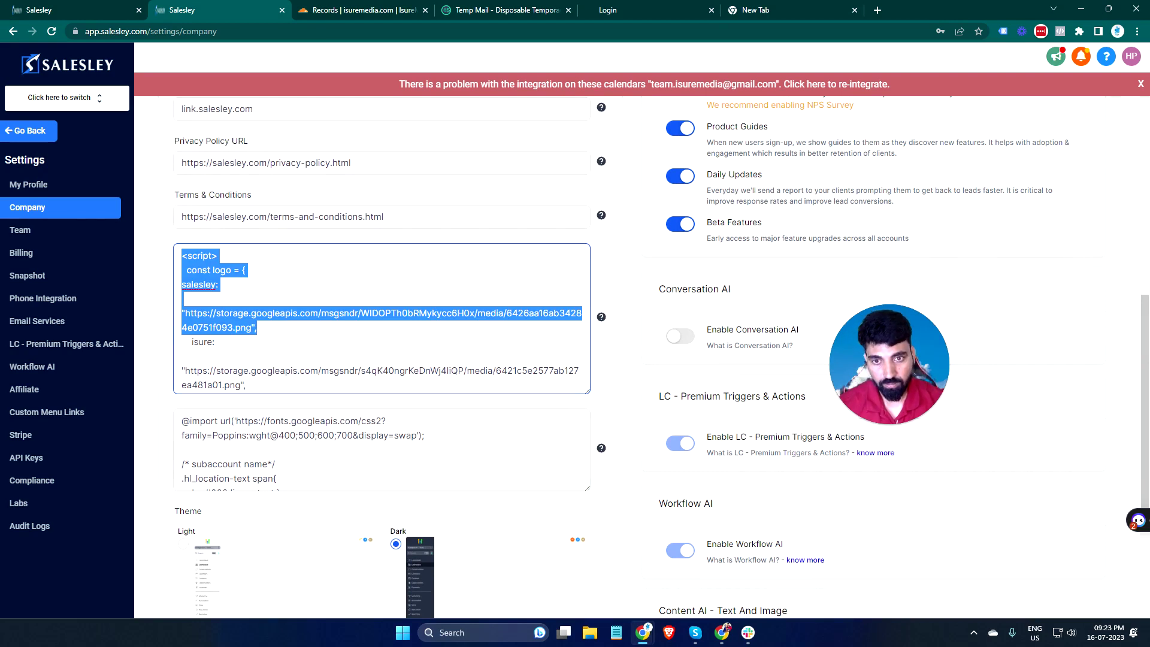
Paste the logo script into Notepad, reposition the window, and select the LOCATION placeholder
click(616, 633)
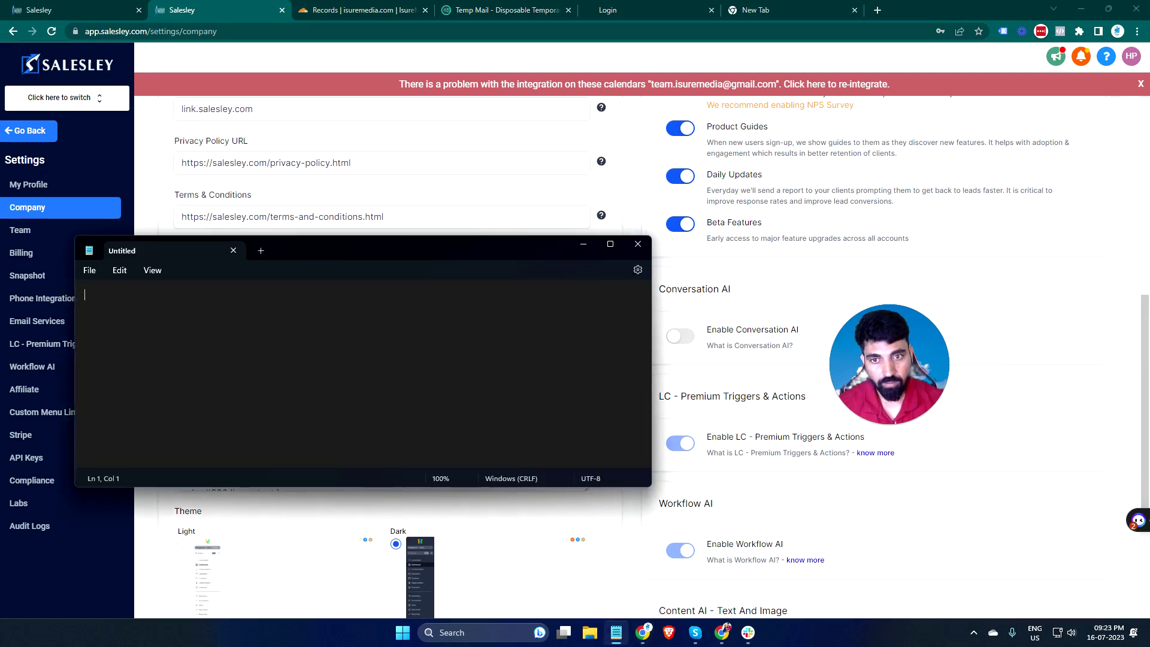
text(<script>   const logo = { salesley:  "https://storage.googleapis.com/msgsndr/WIDOPTh0bRMykycc6H0x/media/6426aa16ab34284e0751f093.png",)
click(616, 633)
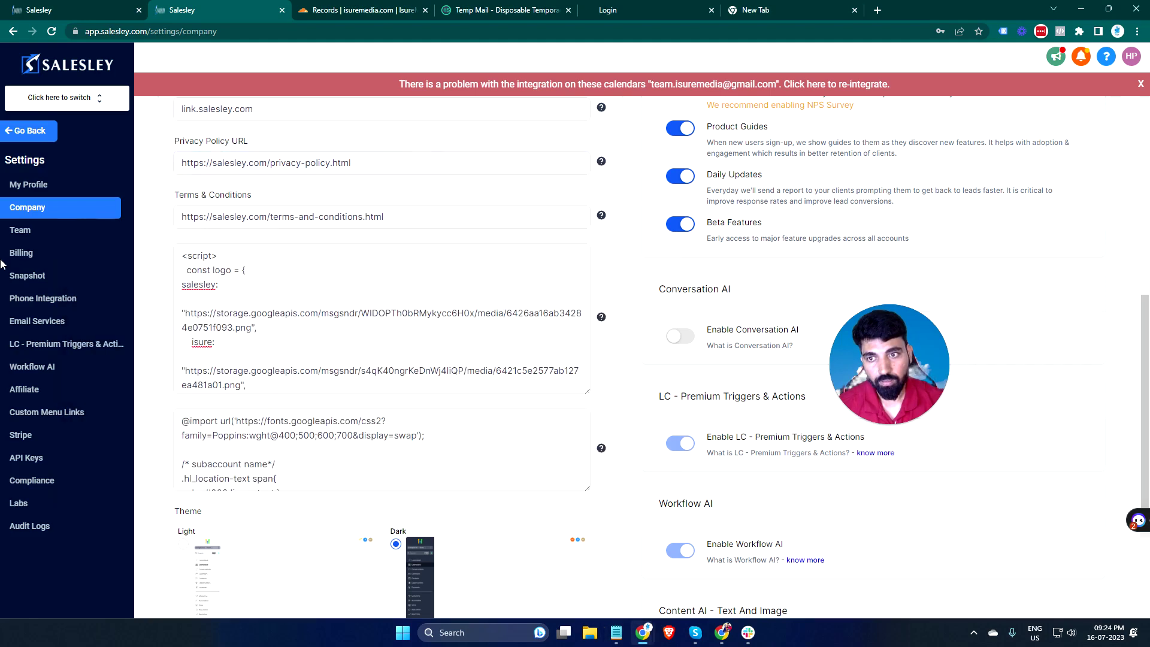
click(616, 633)
drag(339, 244, 519, 134)
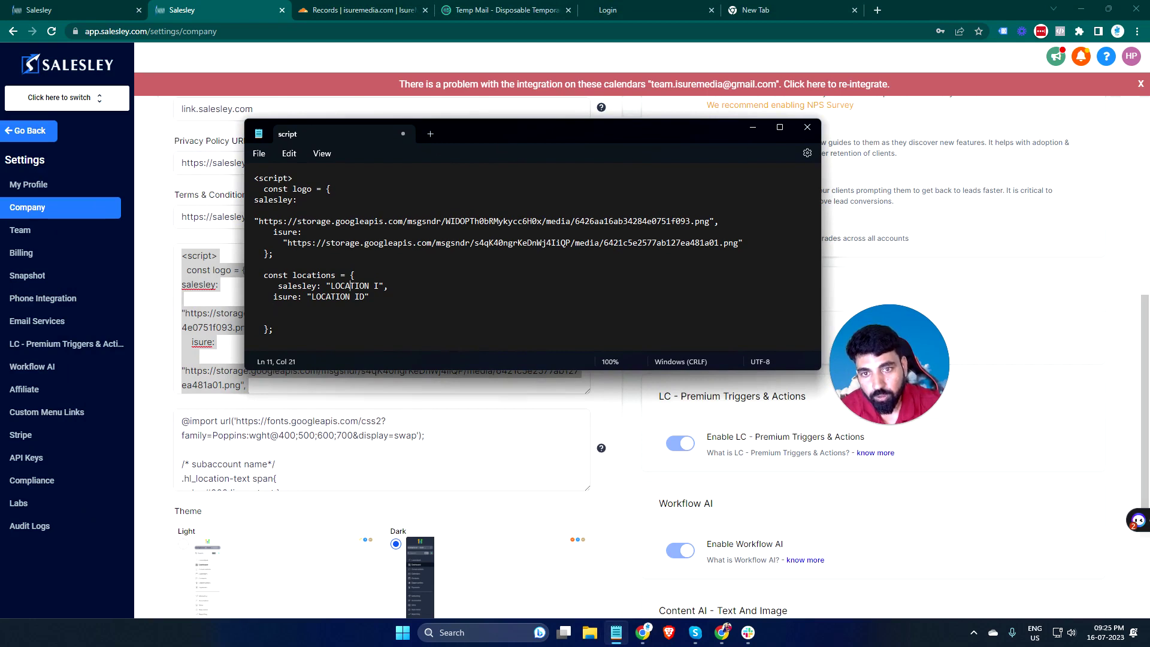
double_click(351, 286)
click(377, 286)
text(D)
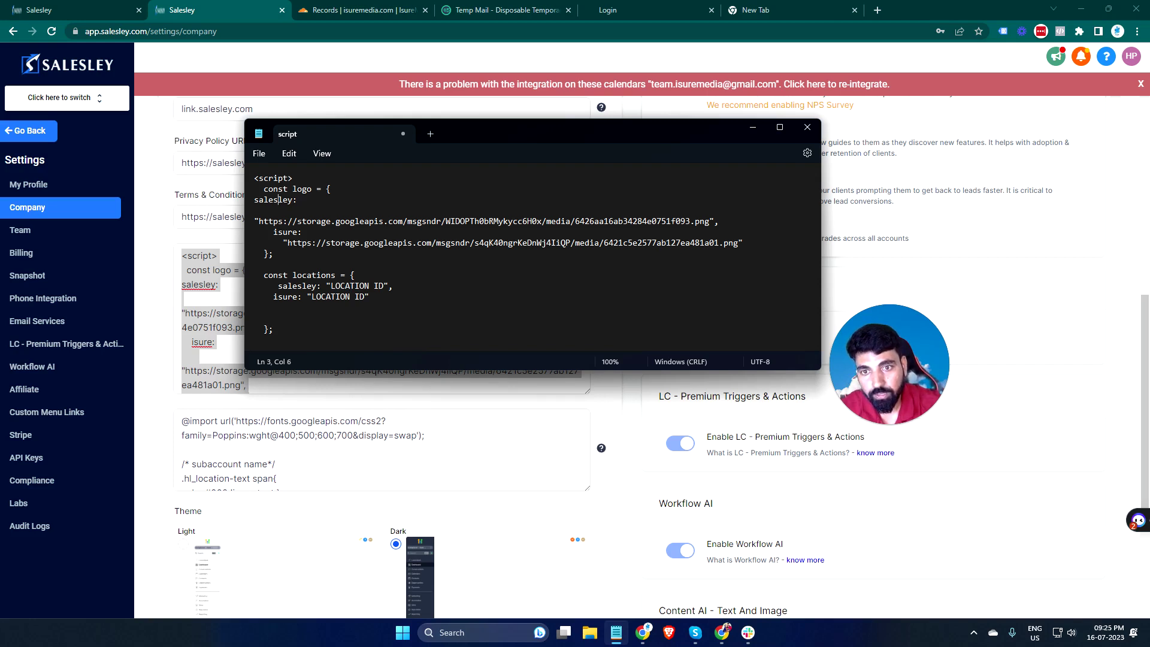
Rename the salesley key to location1 in both the logo and locations lists
double_click(285, 230)
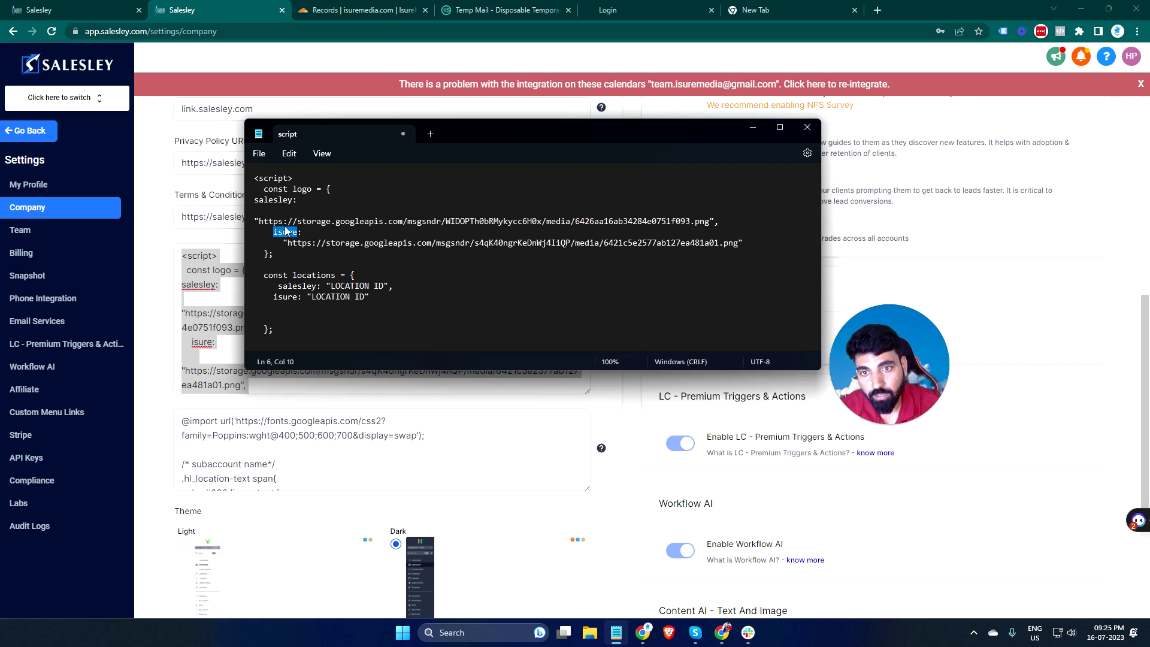
double_click(287, 296)
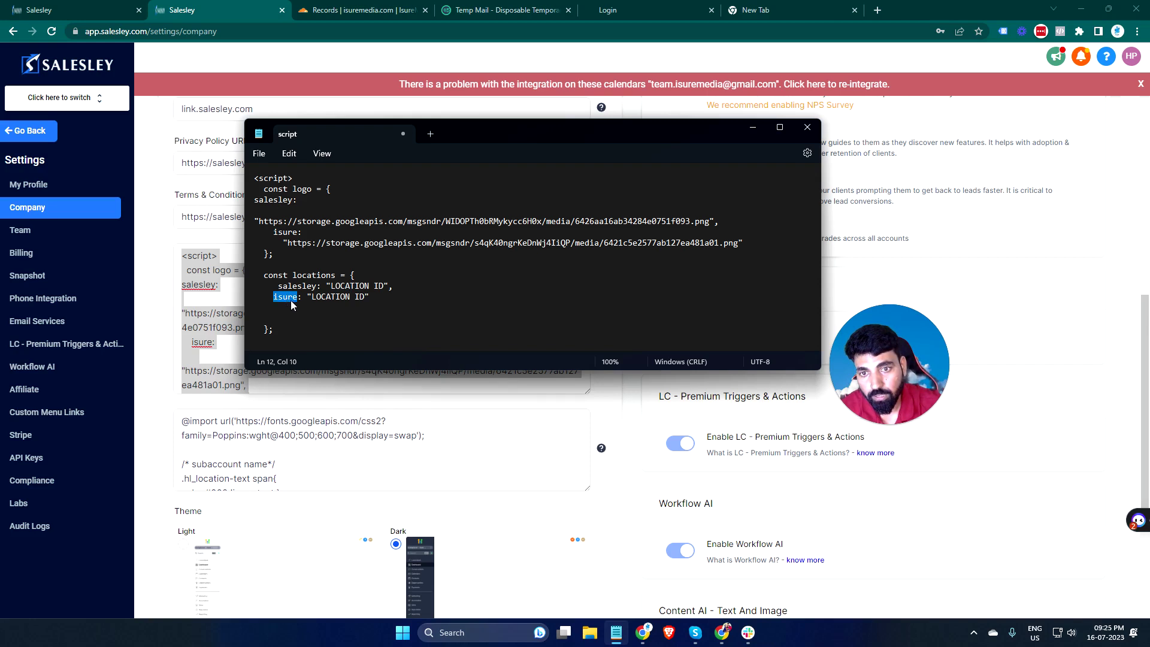
double_click(296, 286)
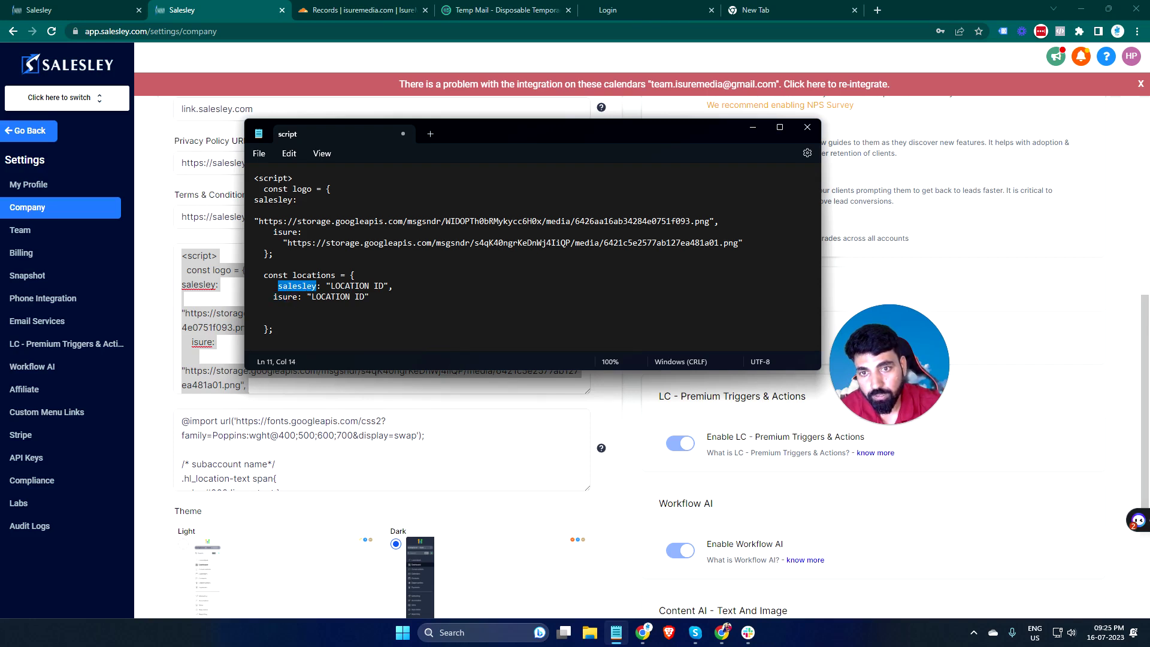
double_click(274, 200)
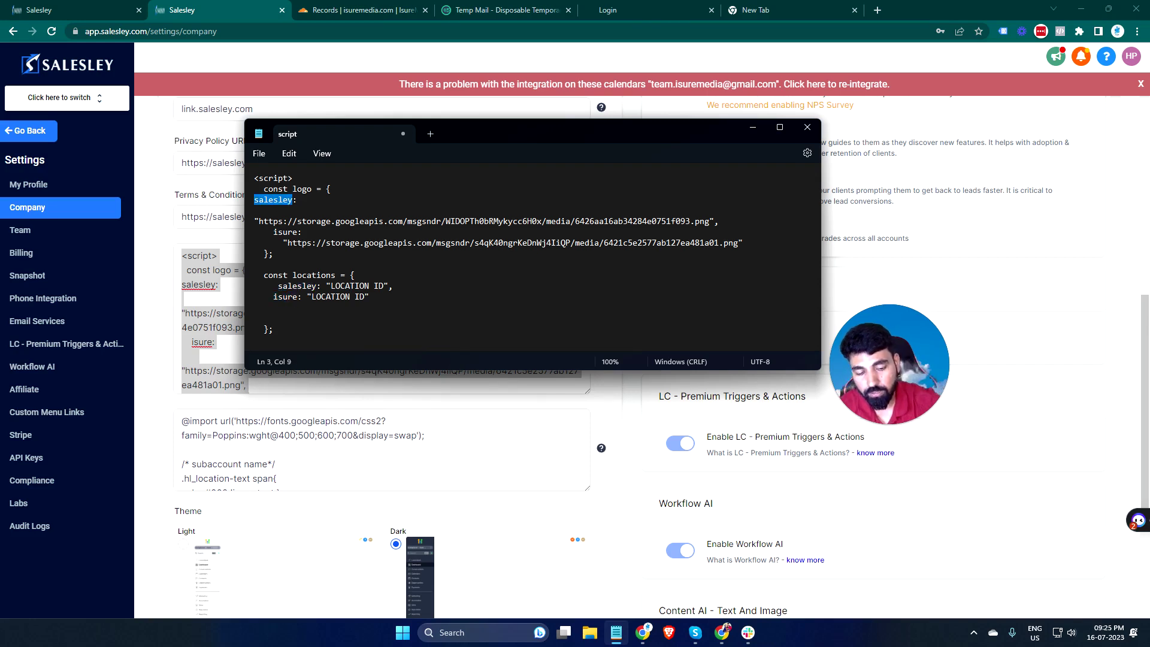
text(lco)
key(BackSpace)
key(BackSpace)
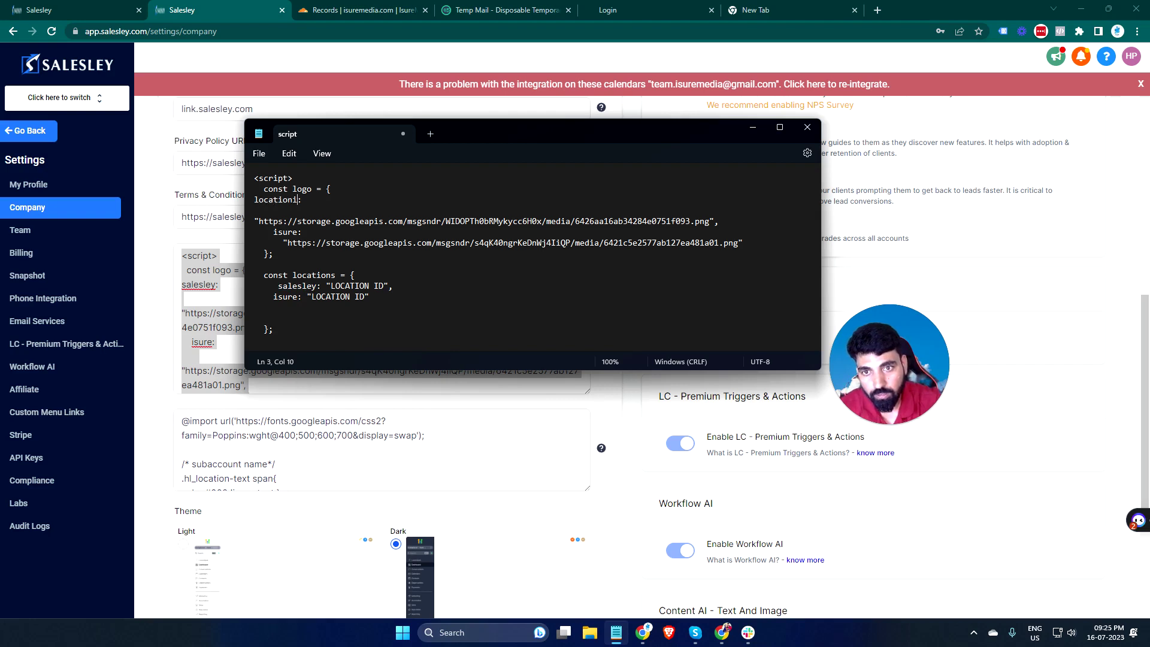
key(BackSpace)
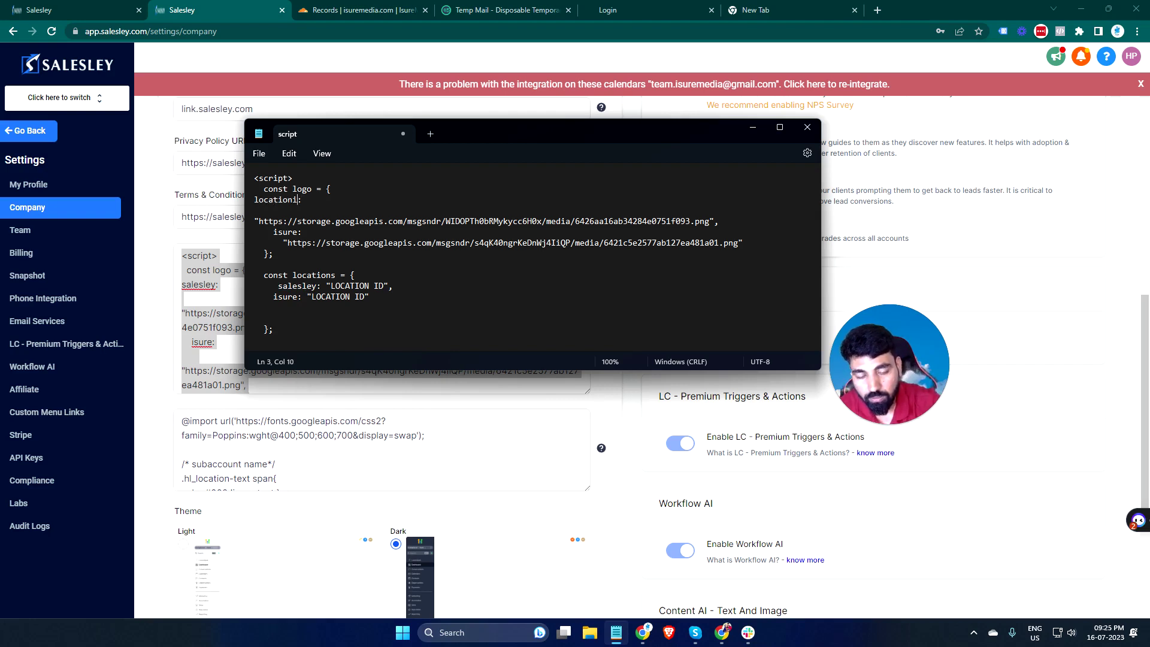
key(BackSpace)
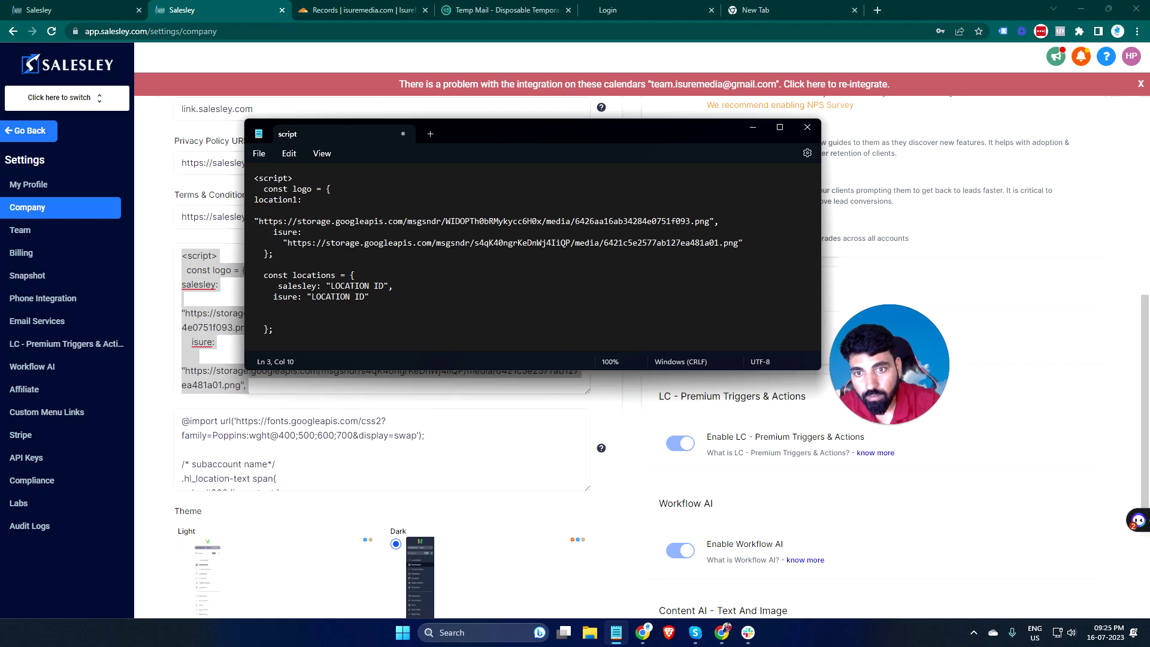
double_click(273, 202)
key(ctrl+c)
double_click(299, 286)
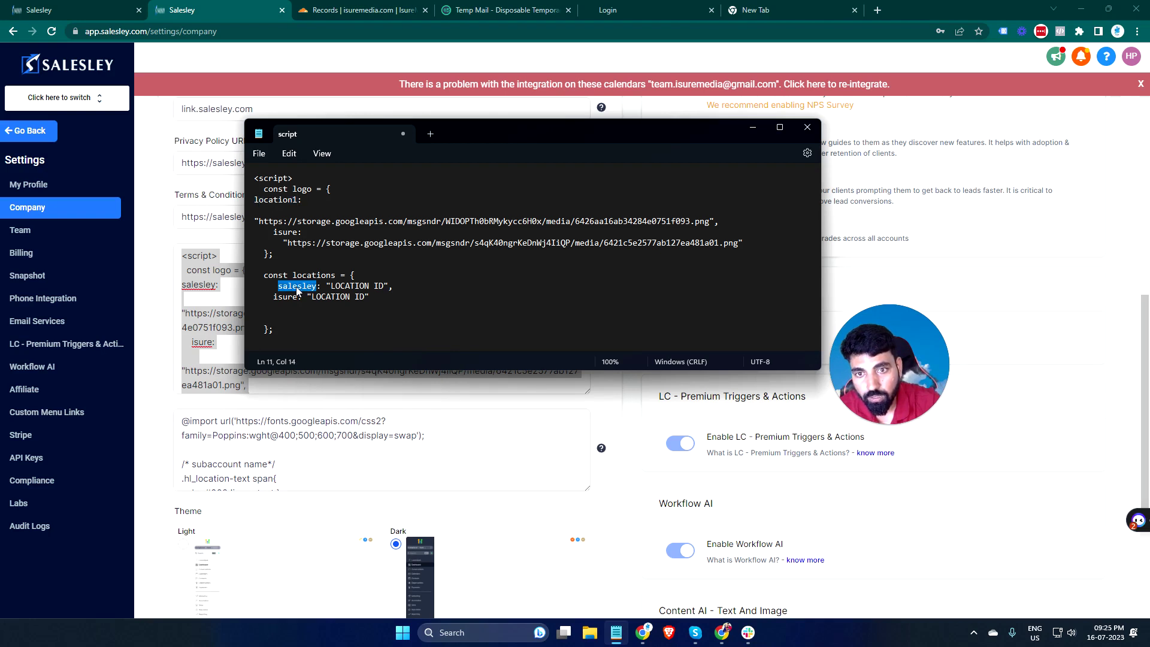
key(ctrl+v)
Rename the isure key to location2 in both the locations and logo lists
double_click(309, 286)
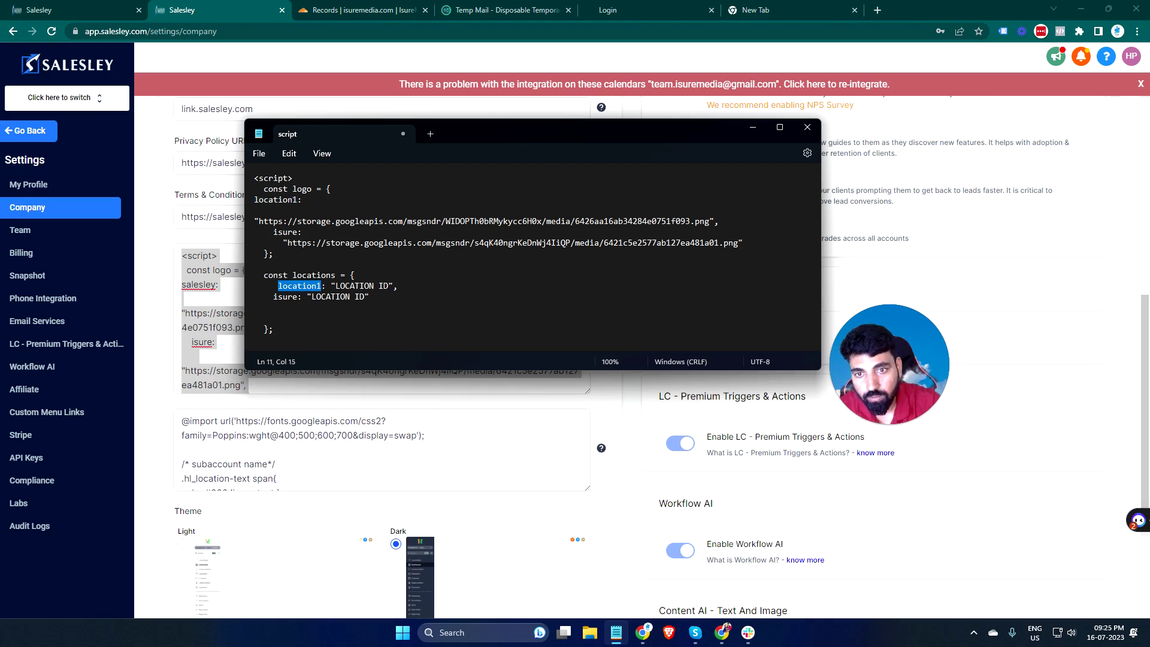
key(ctrl+c)
double_click(285, 296)
key(ctrl+v)
key(BackSpace)
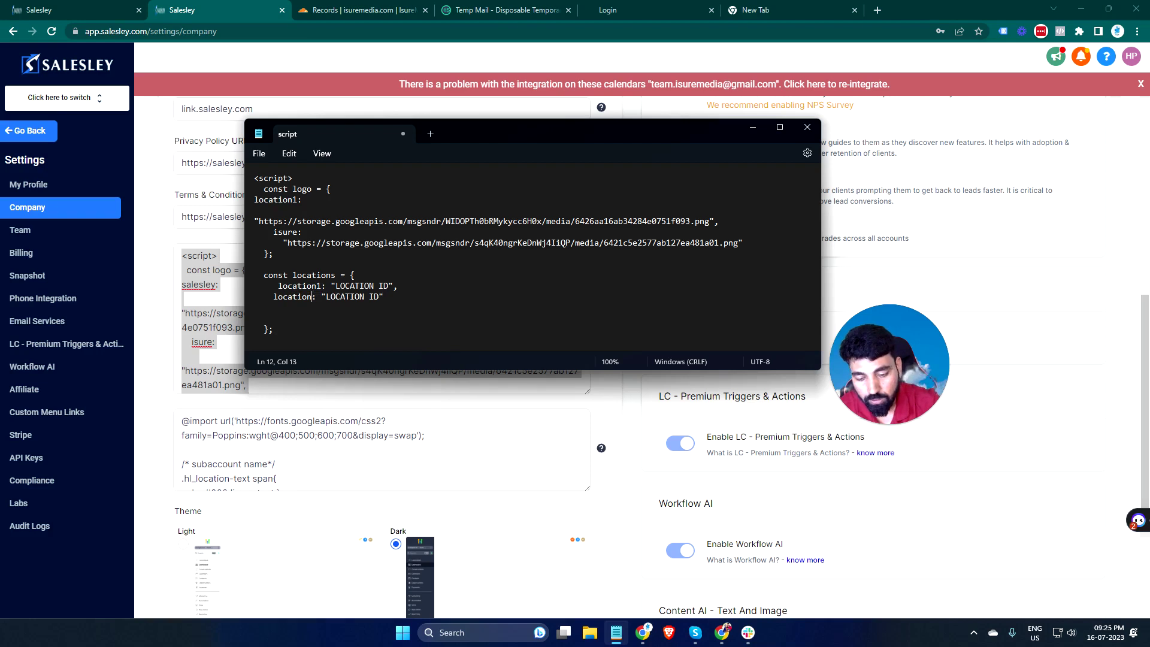
text(2)
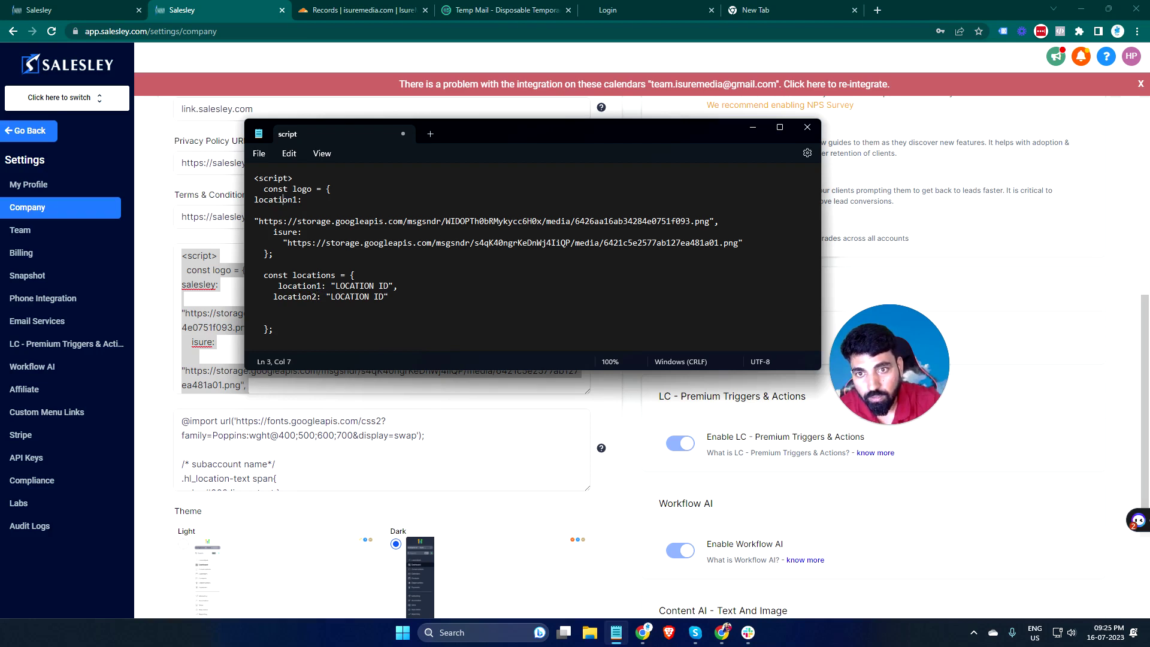
double_click(287, 232)
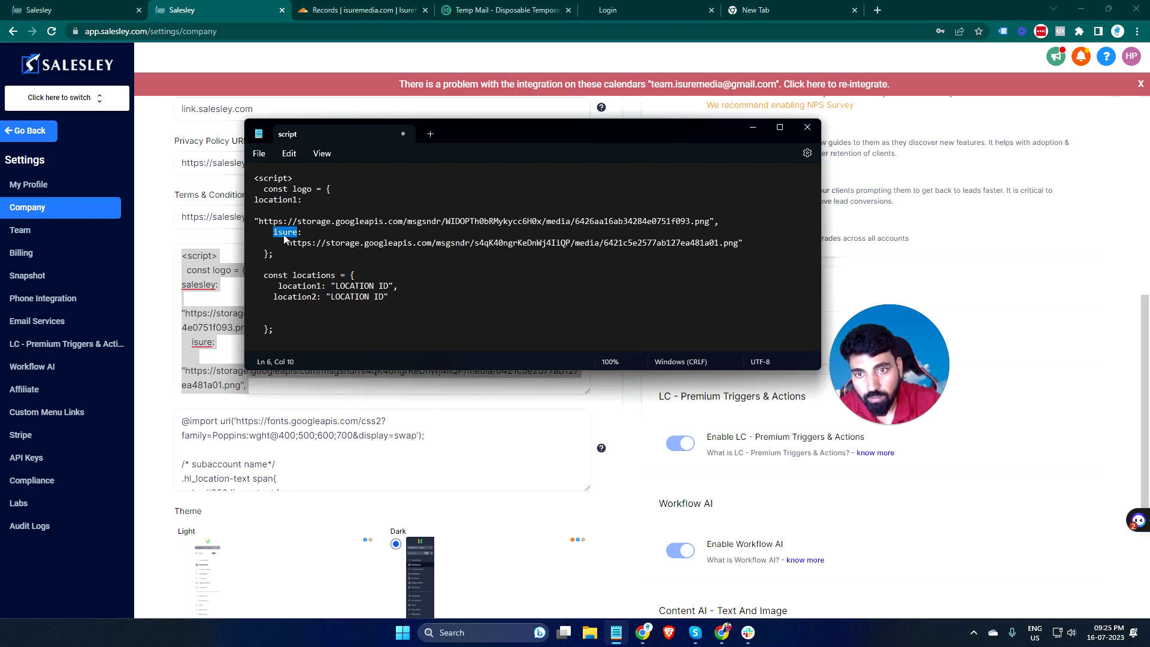
key(ctrl+v)
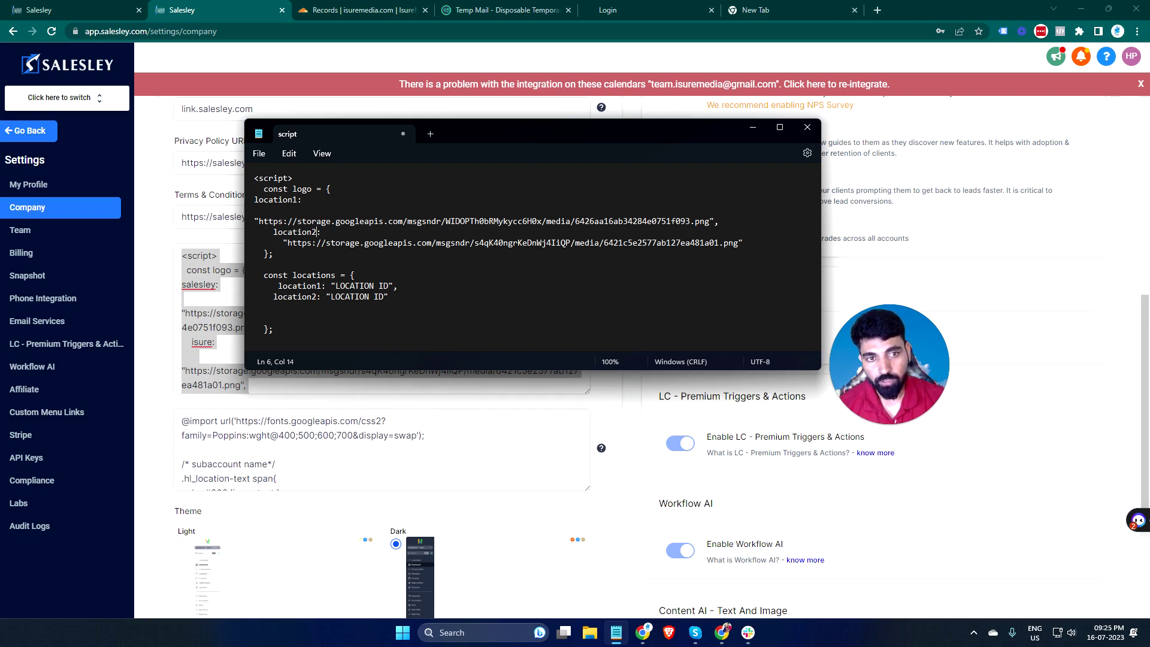
Select the location2 logo image URL on line 7, then focus Salesley's company script field
drag(738, 243, 289, 244)
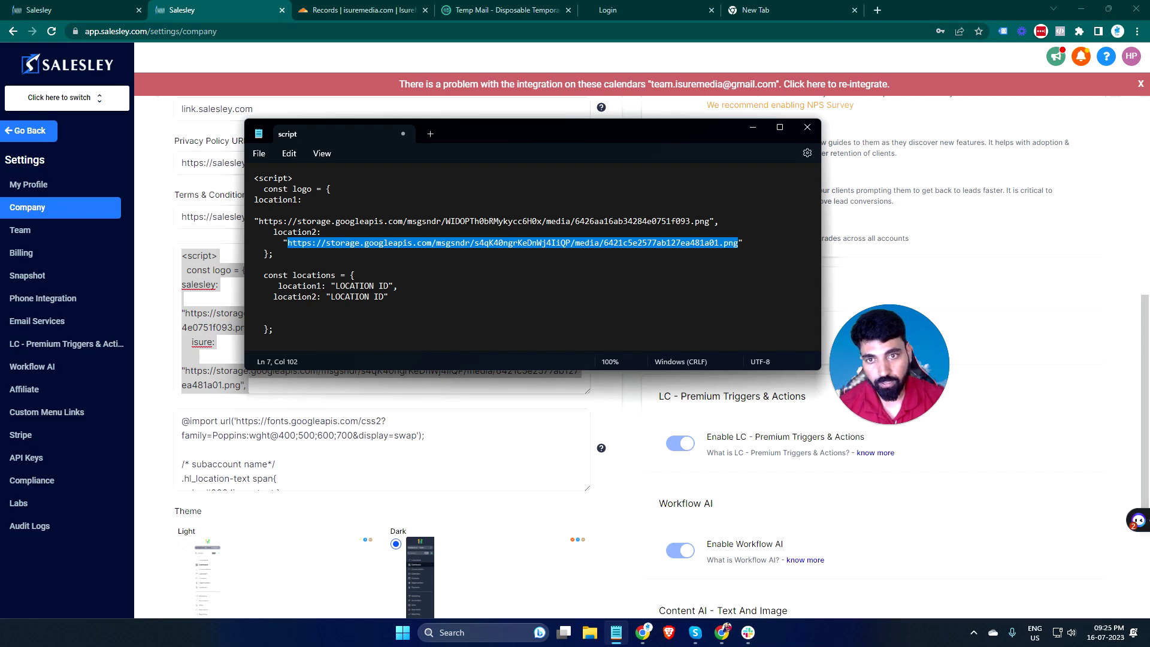
scroll(530, 260, down, 1)
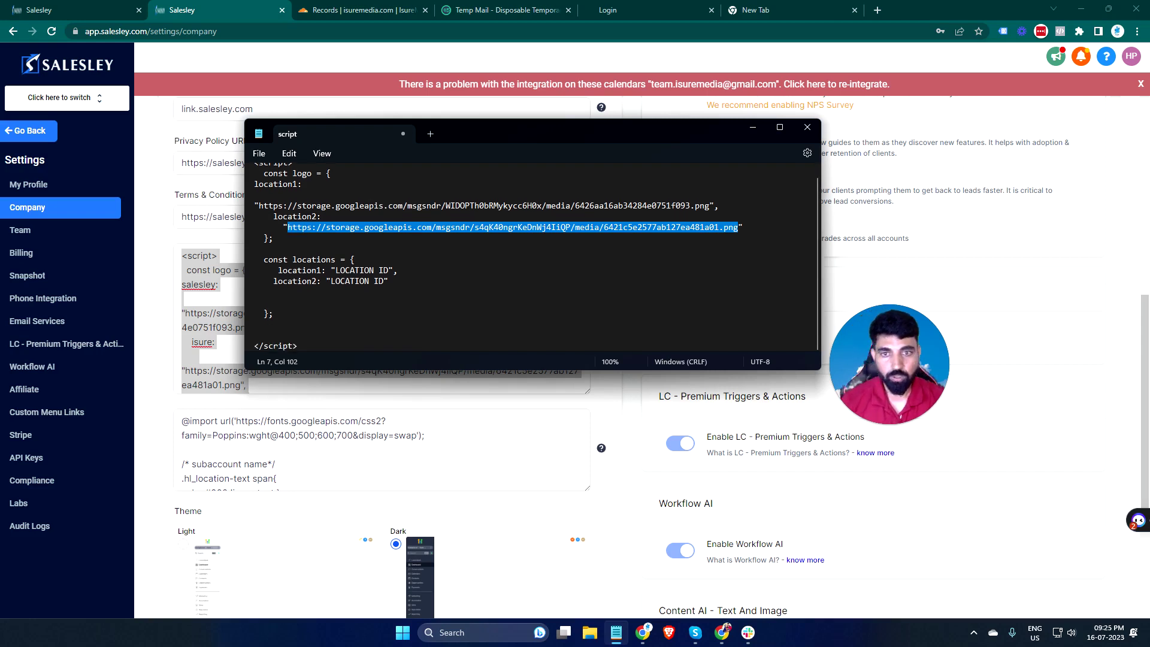
click(418, 388)
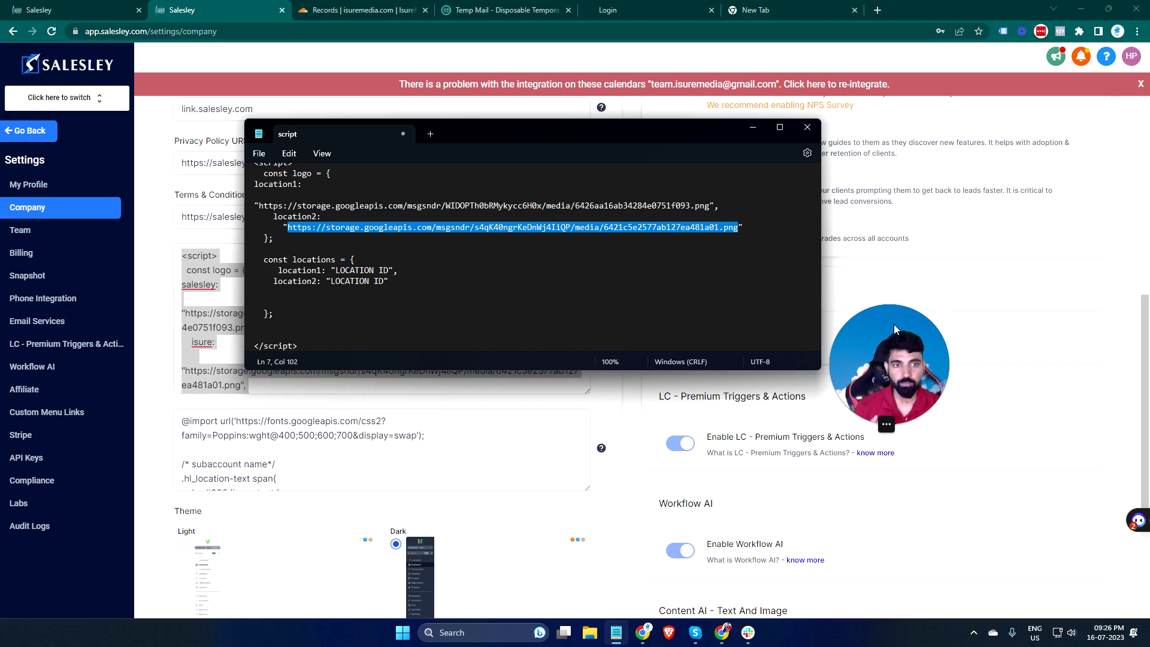
drag(893, 324, 964, 470)
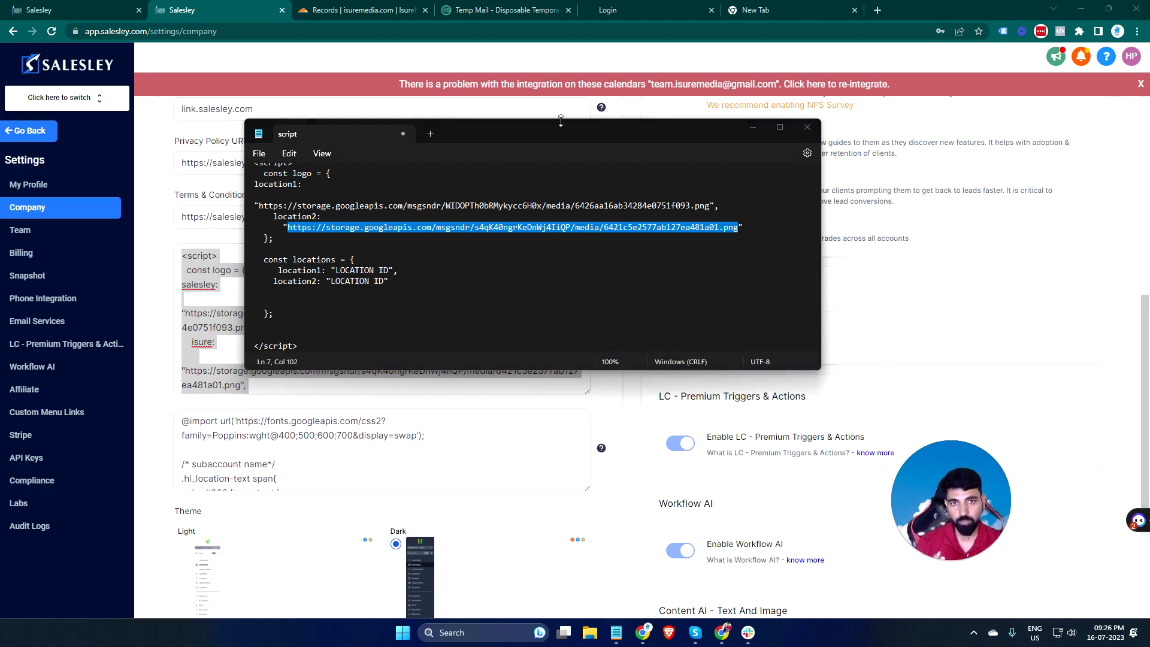